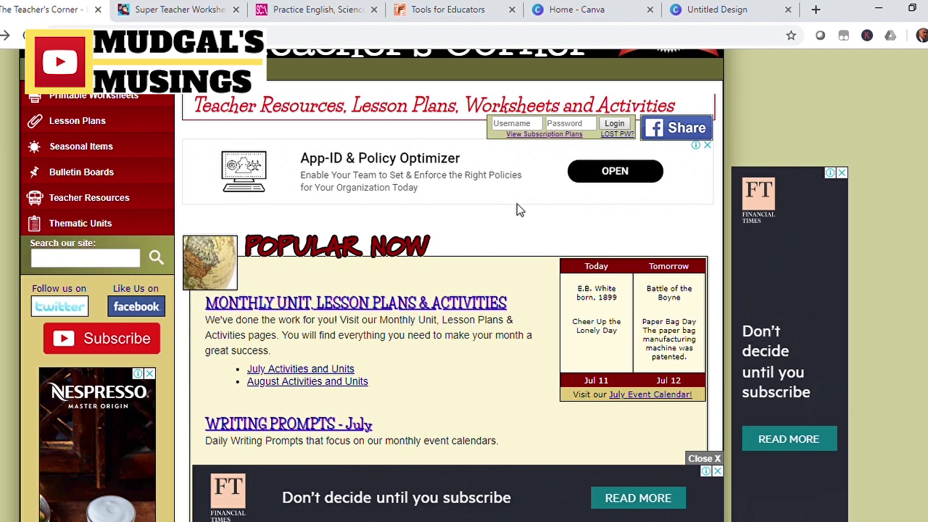
# Step: Scroll down to the Printable Worksheets section showing Crossword Maker, Word Search and Sudoku
pyautogui.scroll(-3, 511, 210)
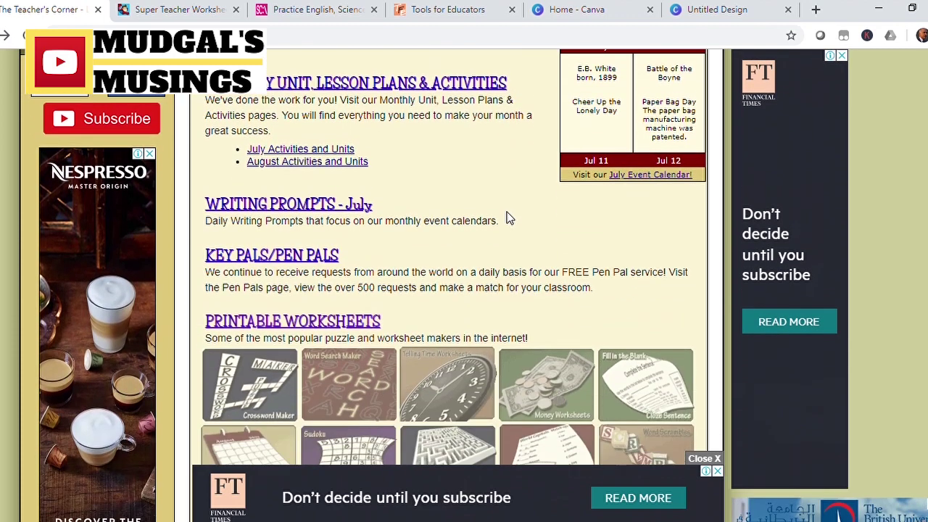
pyautogui.scroll(-2, 506, 216)
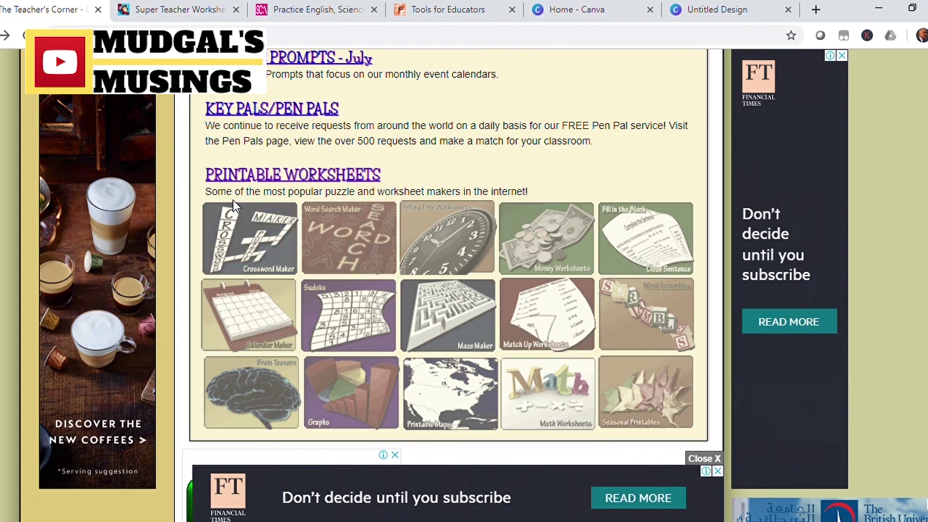
# Step: Open the Word Search Maker and title the puzzle 'Parts of the body'
pyautogui.click(348, 245)
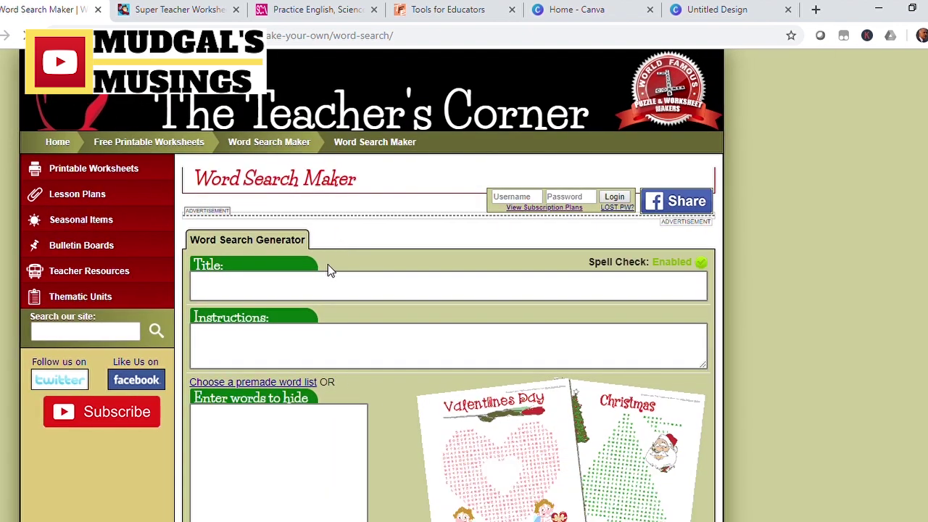
pyautogui.click(290, 290)
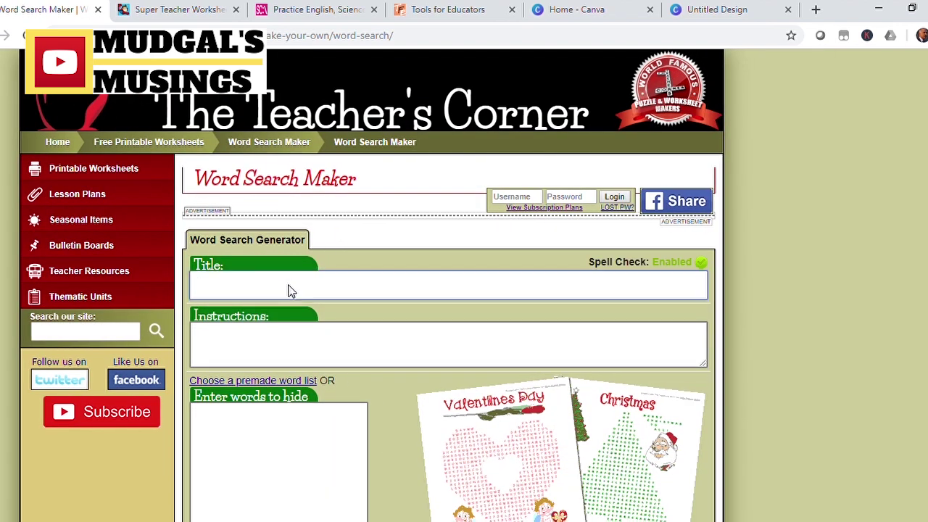
pyautogui.write('Part')
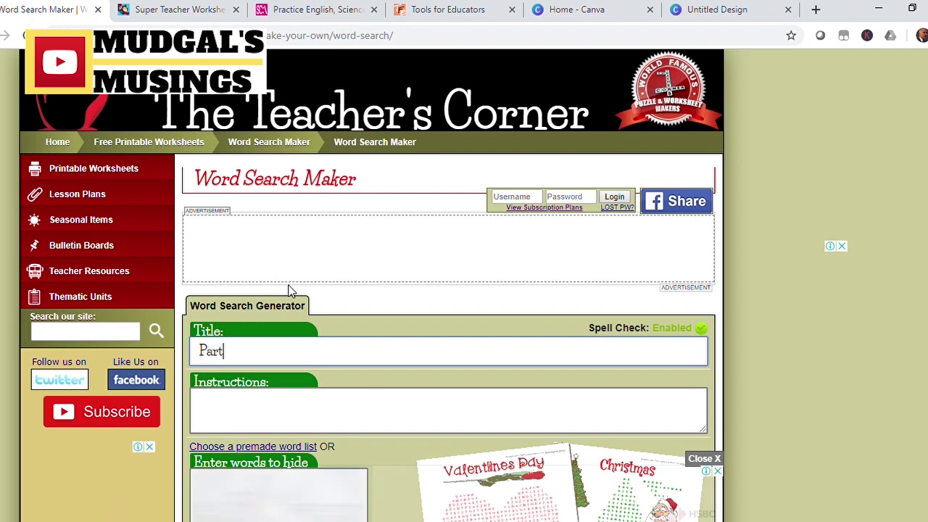
pyautogui.write('s of the body')
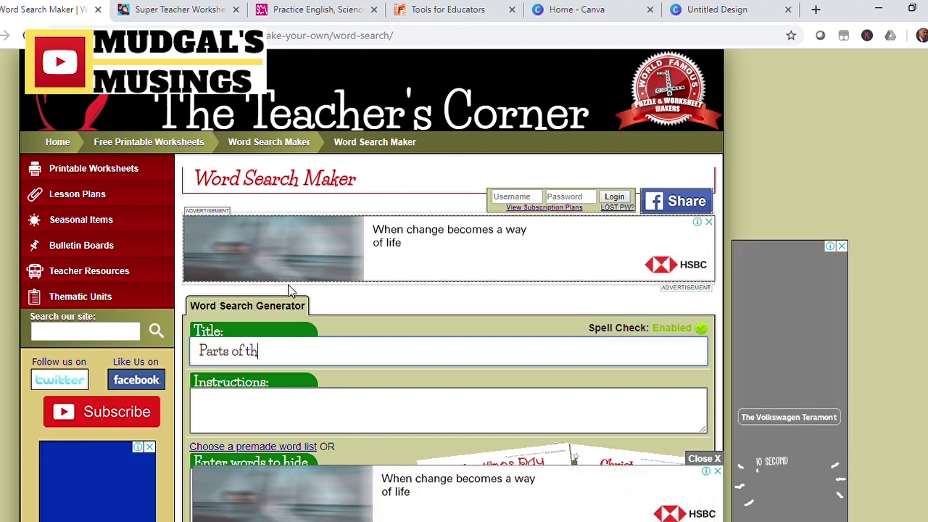
pyautogui.click(410, 411)
pyautogui.scroll(-2, 411, 410)
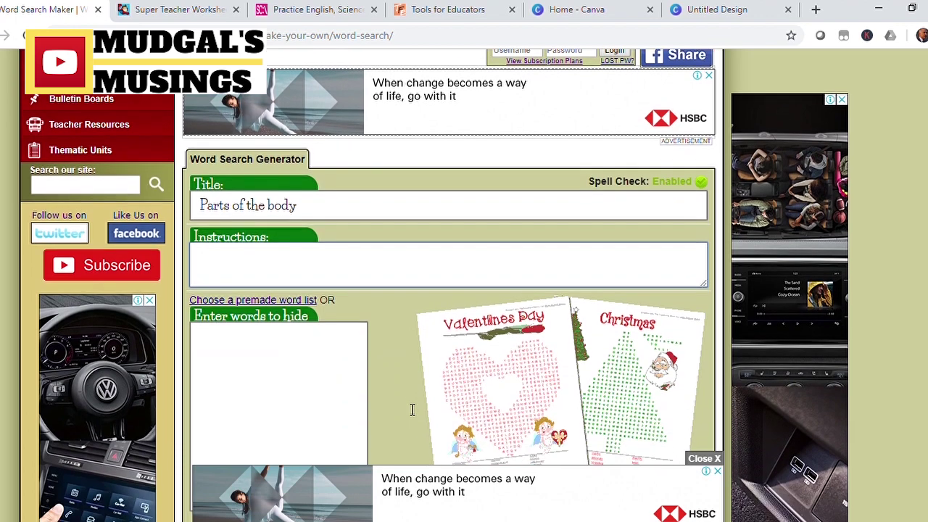
# Step: Enter the hidden words head, legs, shoulder, forehead, face and hands, one per line
pyautogui.click(312, 362)
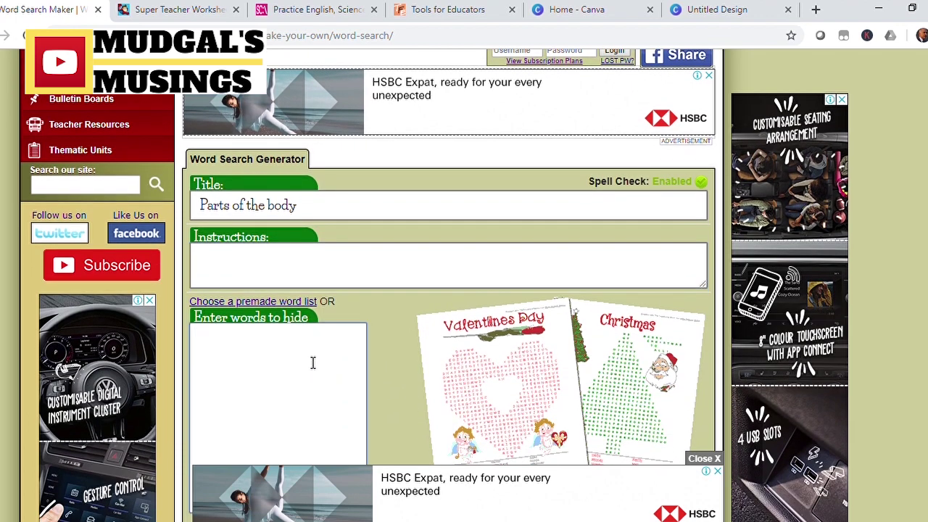
pyautogui.write('head')
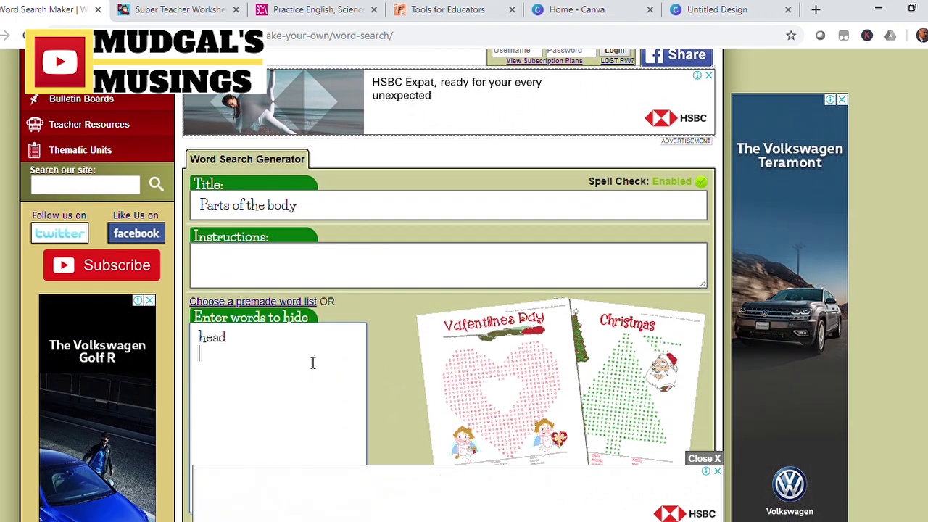
pyautogui.press('Return')
pyautogui.write('legs')
pyautogui.press('Return')
pyautogui.write('shoulder')
pyautogui.press('Return')
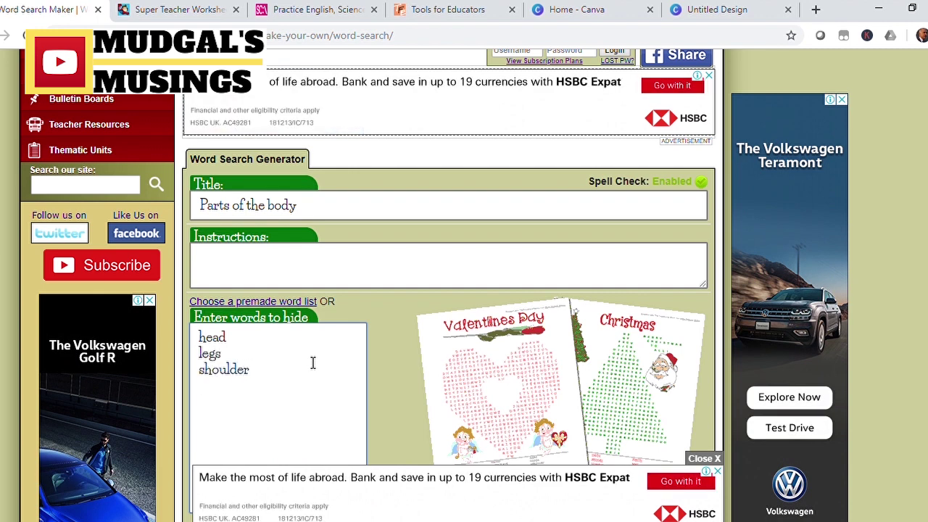
pyautogui.write('fore')
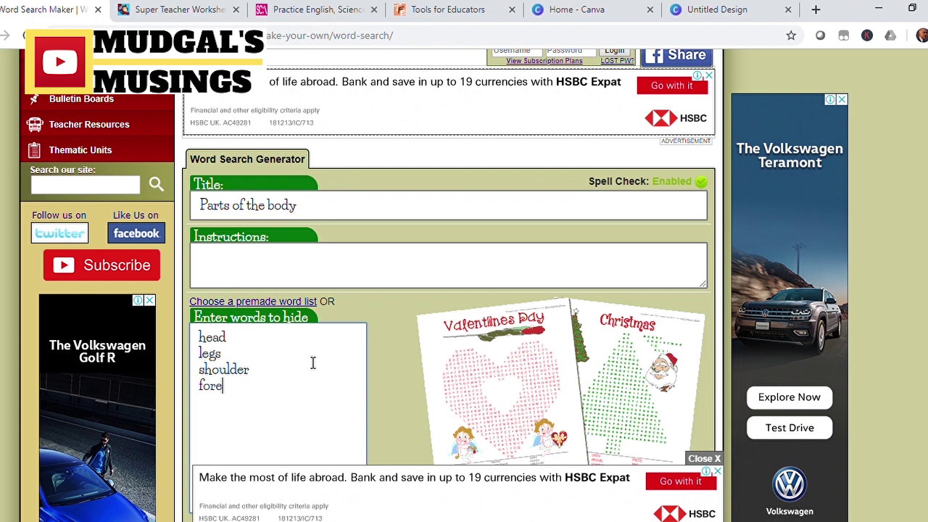
pyautogui.write('head face')
pyautogui.press('Return')
pyautogui.write('hands')
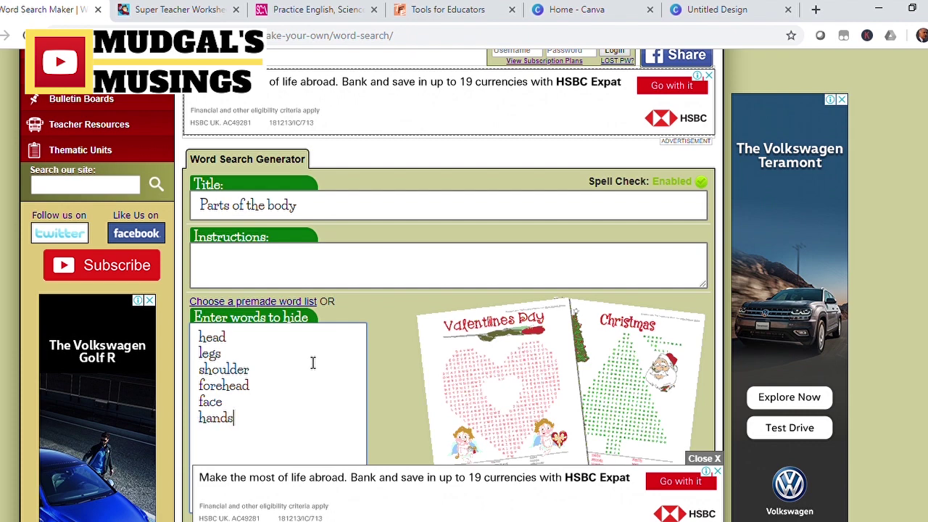
pyautogui.scroll(-2, 345, 360)
pyautogui.scroll(-2, 345, 360)
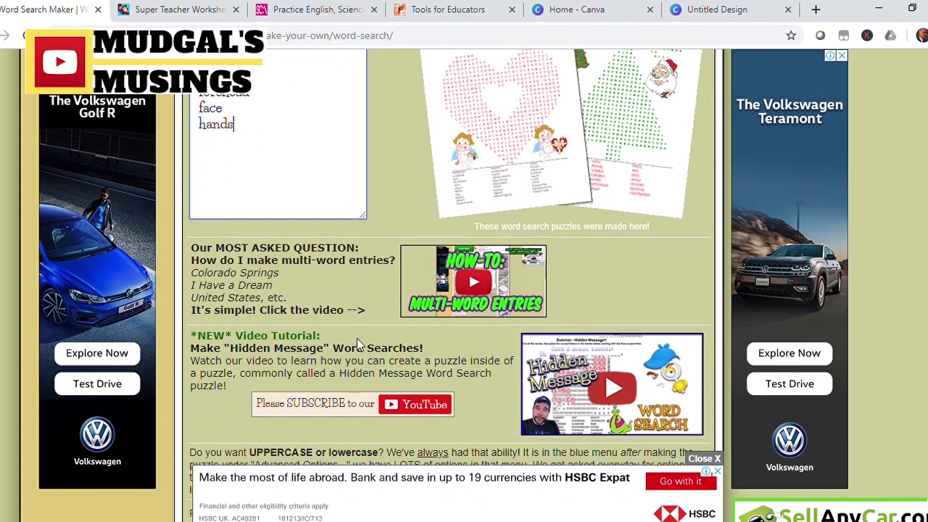
# Step: Generate the 'Parts of the body' word search, review it, and close its tab
pyautogui.scroll(-5, 359, 338)
pyautogui.scroll(-12, 367, 348)
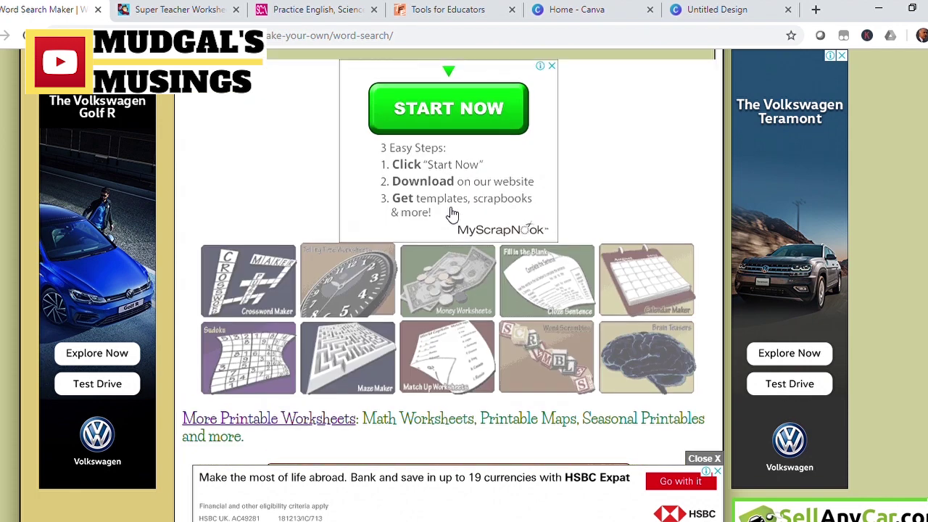
pyautogui.scroll(3, 449, 213)
pyautogui.click(449, 210)
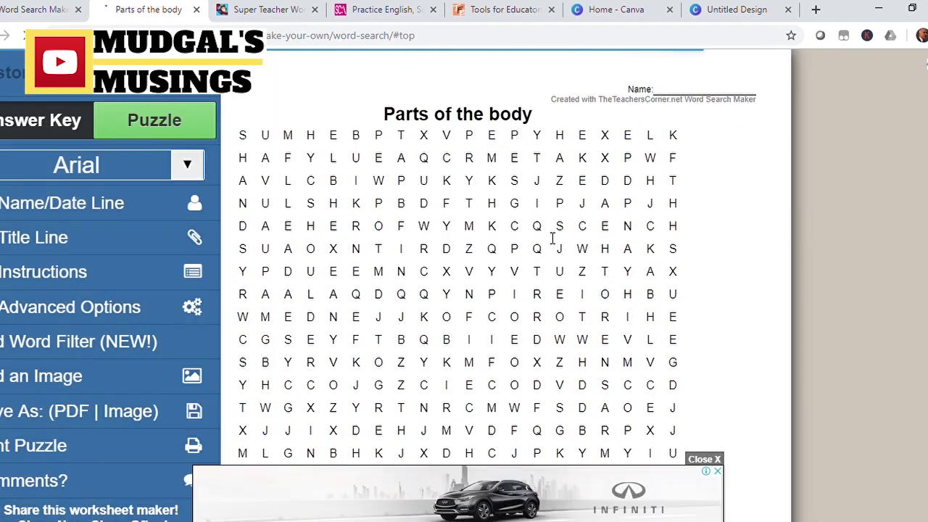
pyautogui.scroll(-3, 598, 247)
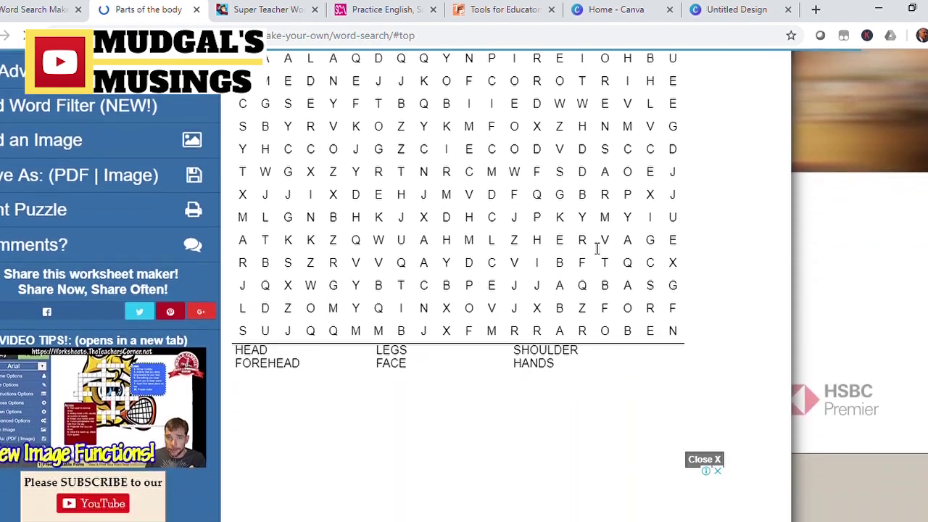
pyautogui.hotkey('ctrl', 'w')
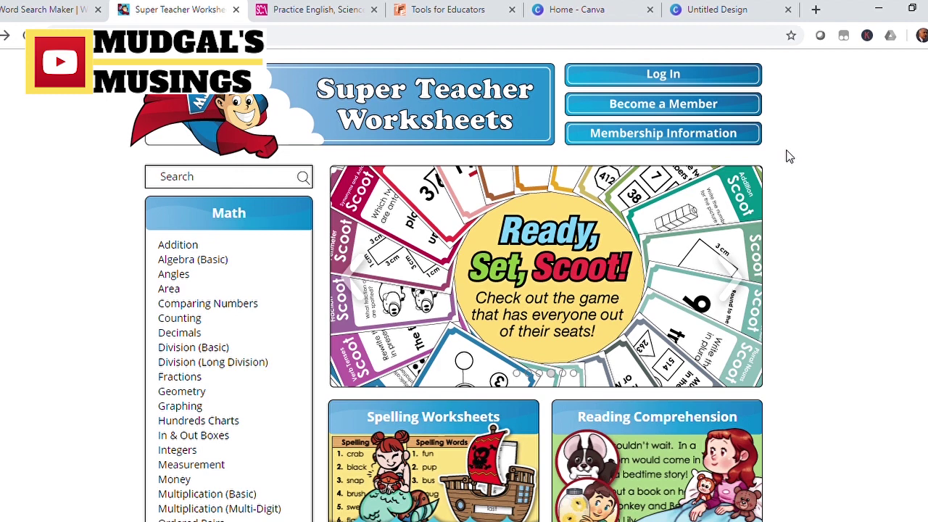
# Step: Browse the Super Teacher Worksheets home page and open Make Your Own Printables
pyautogui.scroll(-1, 782, 155)
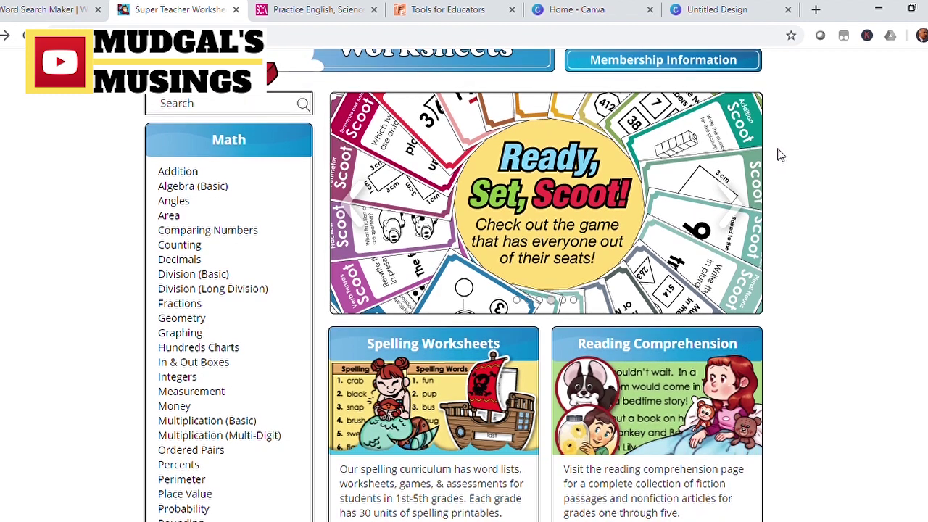
pyautogui.scroll(1, 774, 157)
pyautogui.scroll(-2, 768, 157)
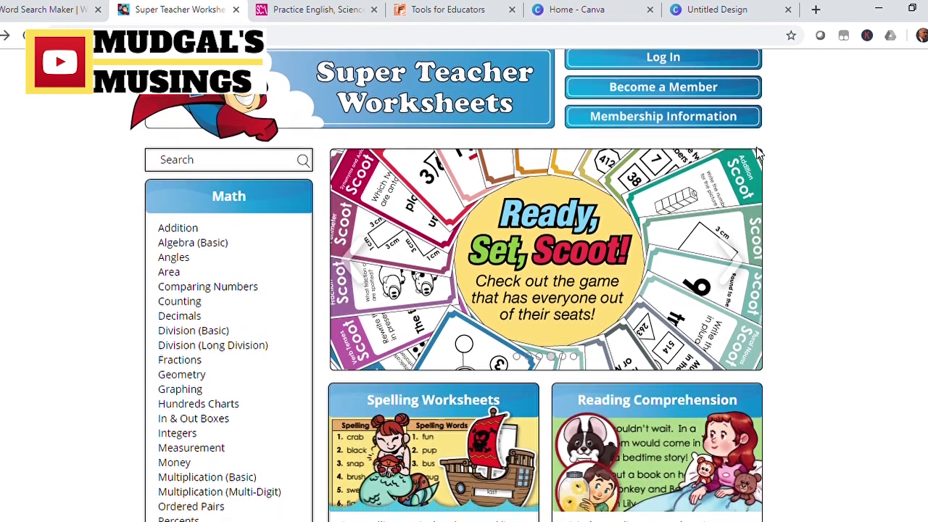
pyautogui.scroll(-2, 761, 154)
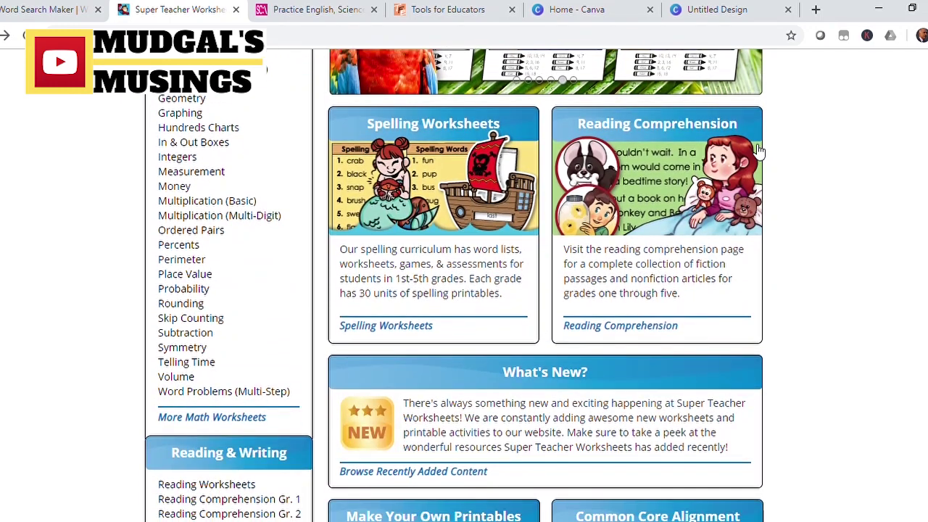
pyautogui.scroll(1, 273, 118)
pyautogui.scroll(1, 274, 118)
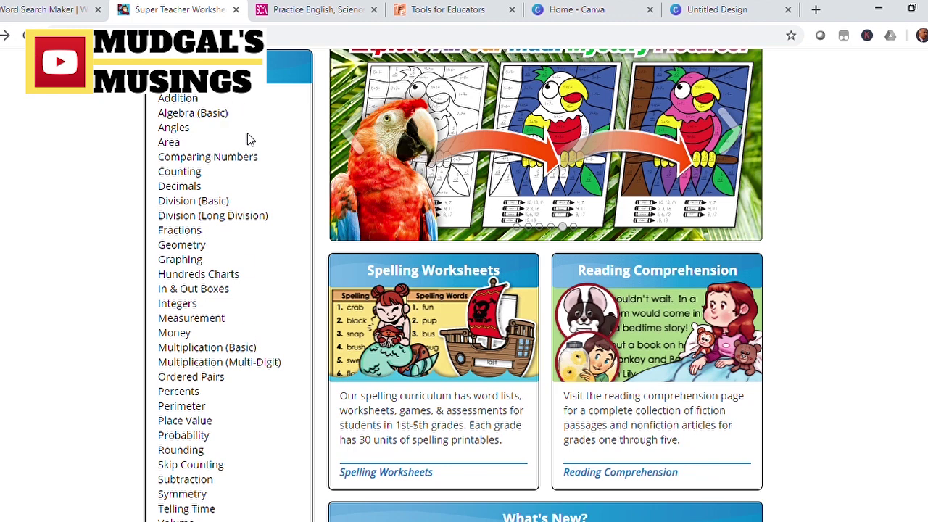
pyautogui.scroll(-5, 497, 296)
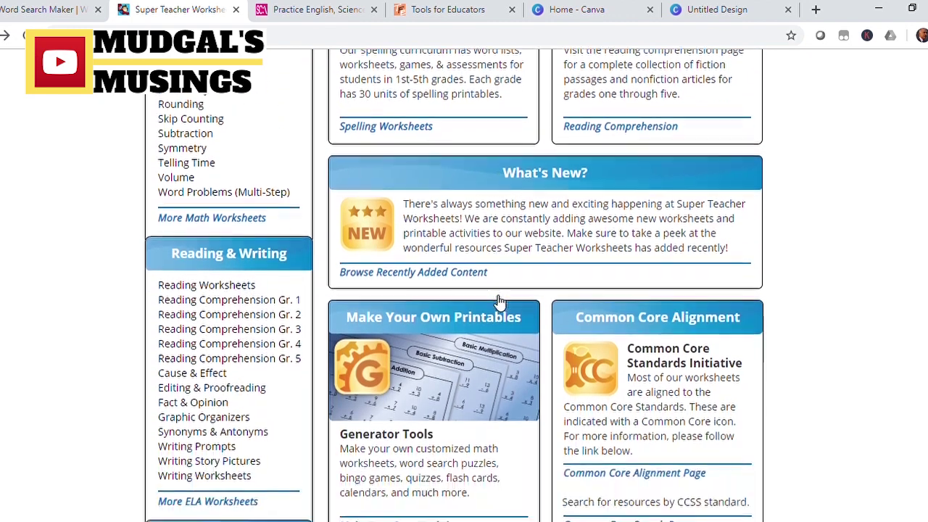
pyautogui.click(427, 305)
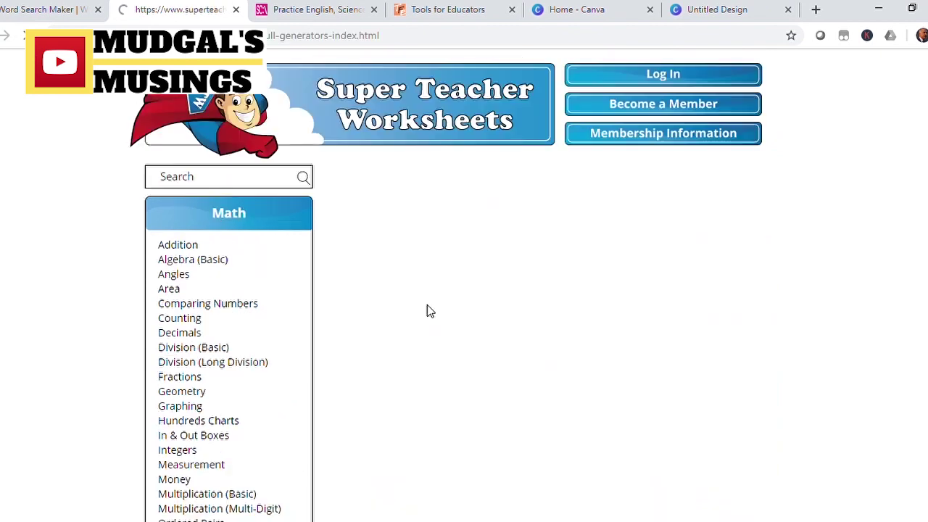
# Step: Look through the Math Generators list, then move to the NAPLAN practice site tab
pyautogui.scroll(-2, 487, 346)
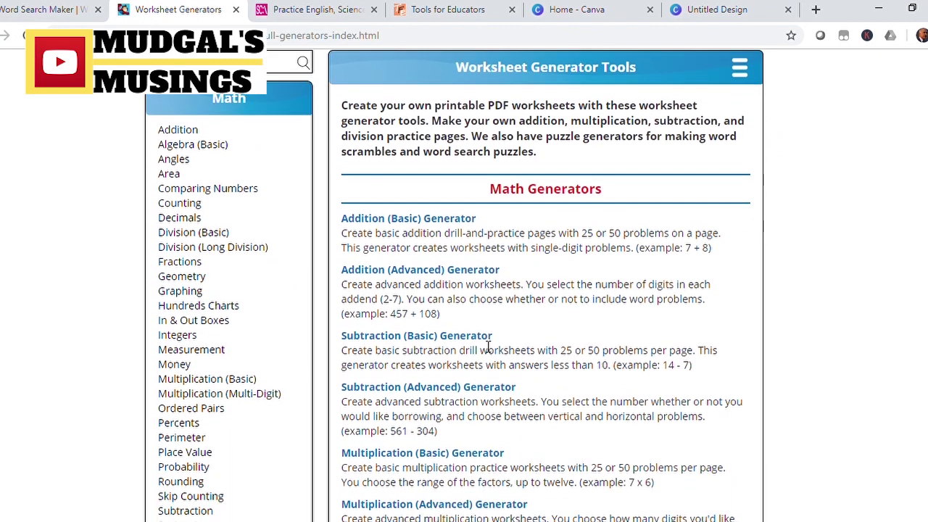
pyautogui.scroll(-2, 485, 346)
pyautogui.scroll(-2, 482, 346)
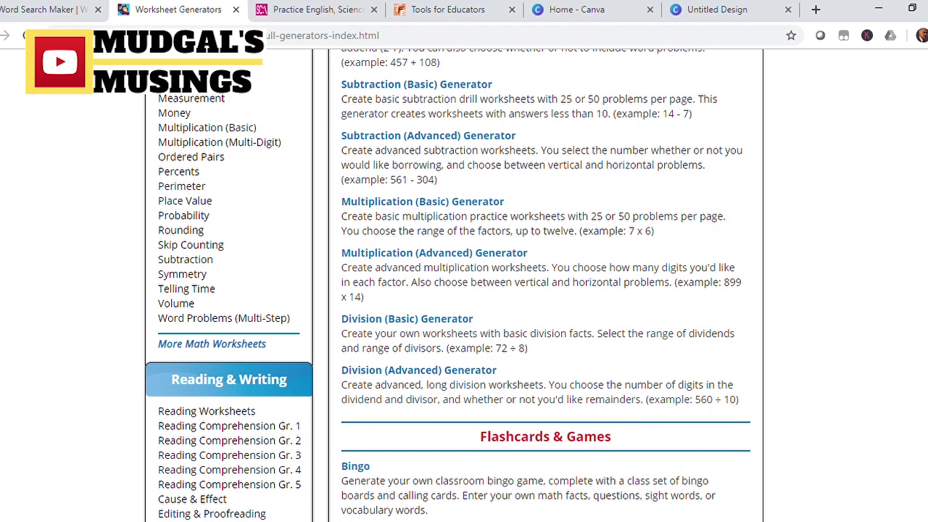
pyautogui.hotkey('ctrl', 'Tab')
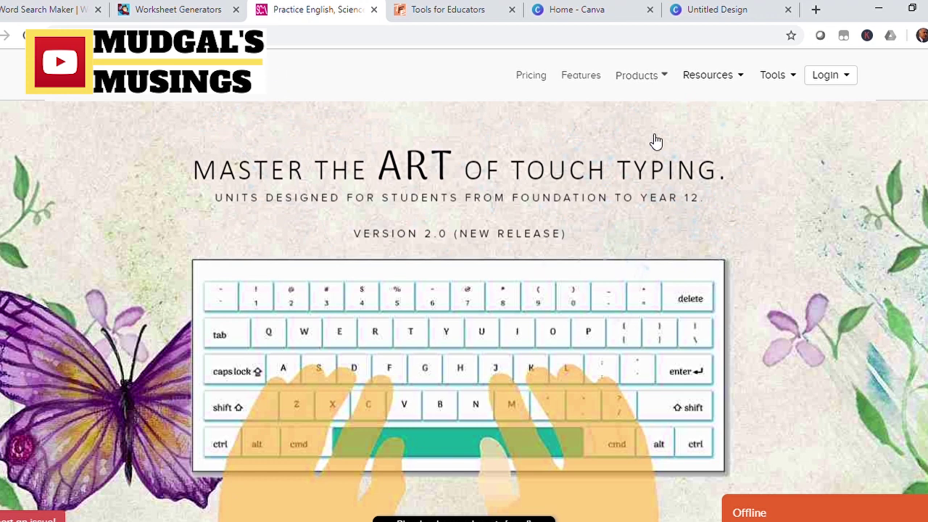
# Step: Open Products > Maths Worksheet Generators, browse its categories, then switch to Tools for Educators
pyautogui.click(666, 80)
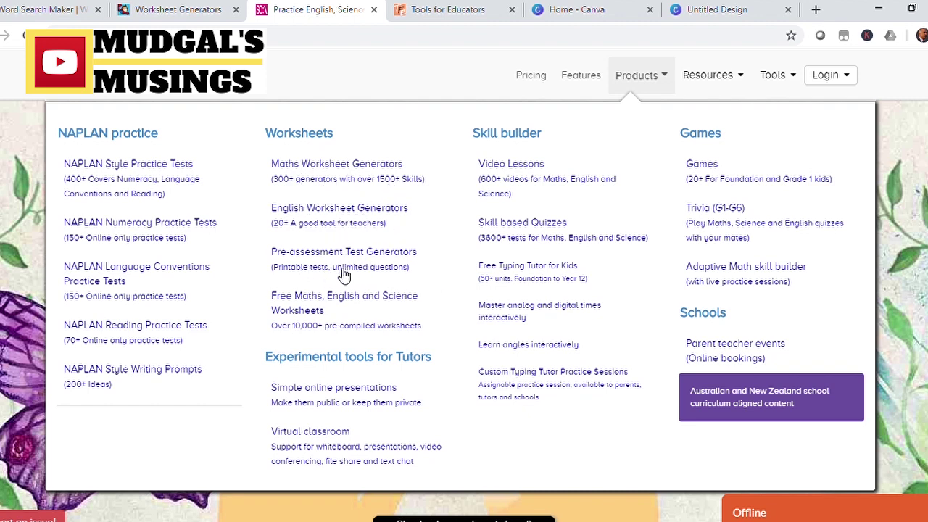
pyautogui.click(354, 170)
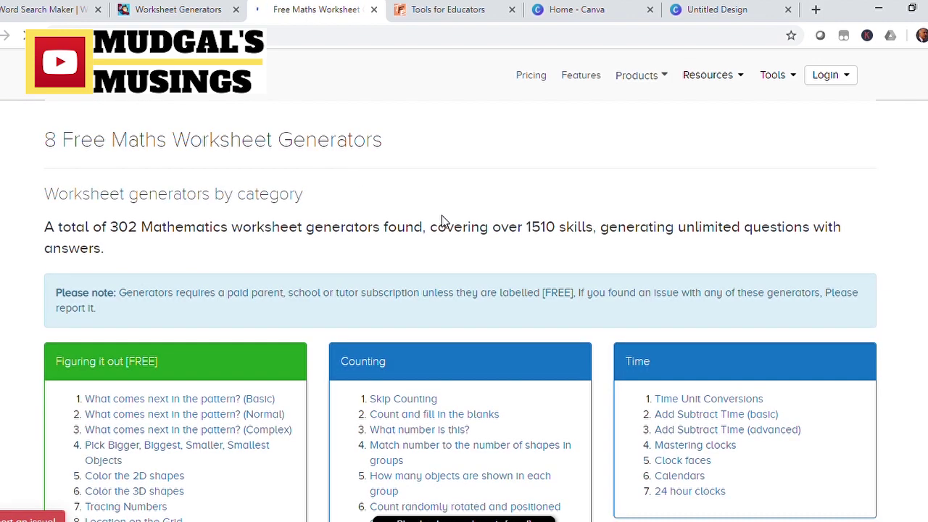
pyautogui.scroll(-1, 464, 230)
pyautogui.scroll(-1, 463, 230)
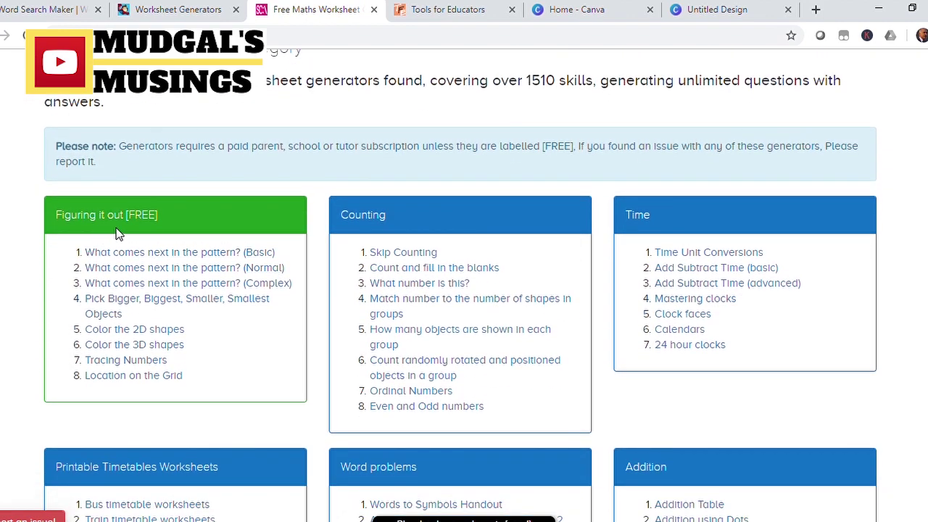
pyautogui.scroll(-4, 721, 239)
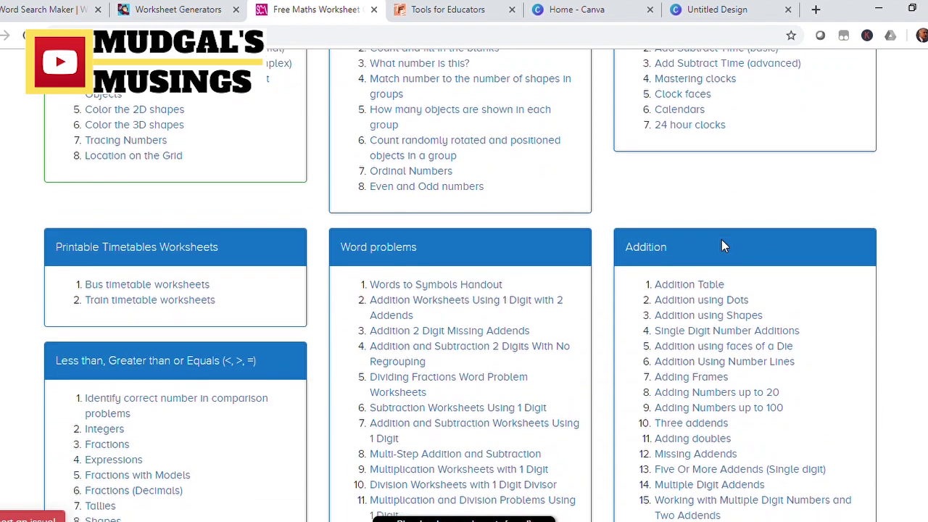
pyautogui.scroll(-3, 716, 247)
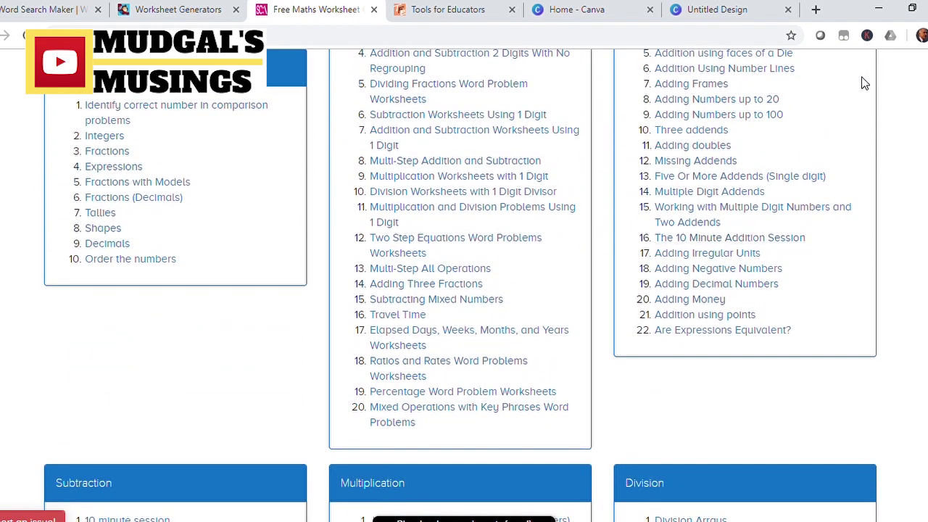
pyautogui.click(448, 10)
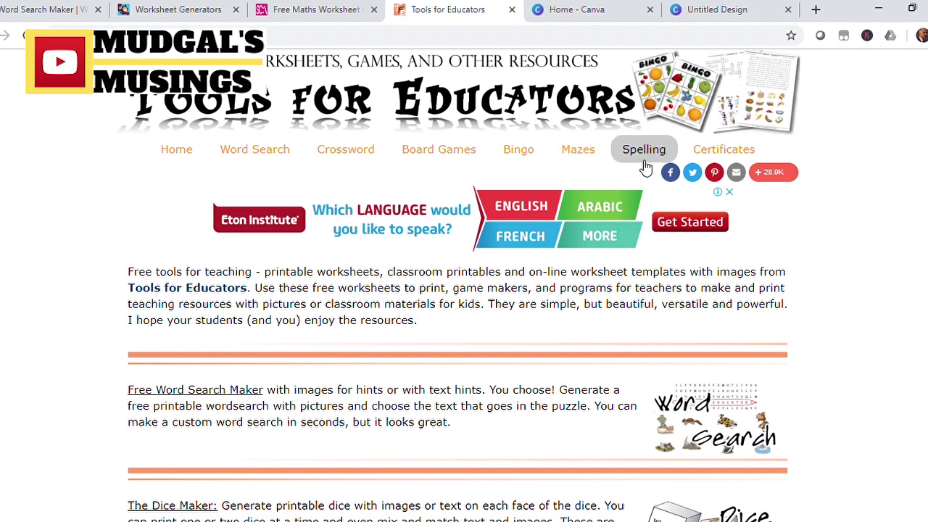
# Step: Look over the Tools for Educators makers, then switch to the Canva home tab
pyautogui.scroll(-1, 42, 369)
pyautogui.scroll(-4, 42, 370)
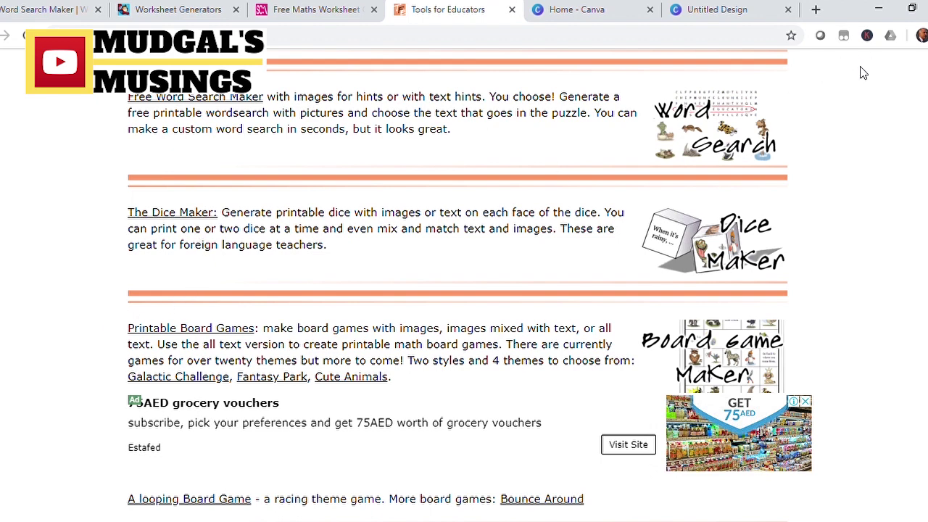
pyautogui.hotkey('ctrl', 'Tab')
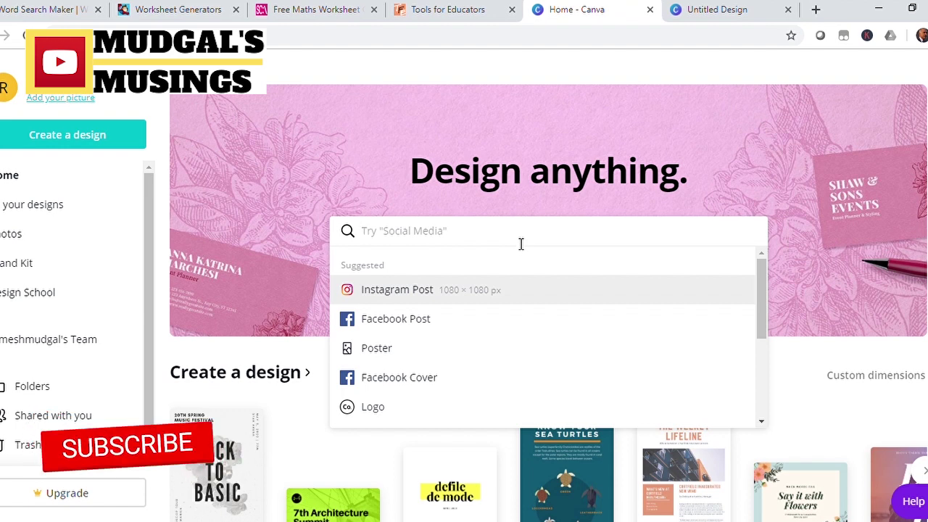
# Step: Search 'worksheets' to start an A4 Worksheet design and apply the Fruit Math template
pyautogui.write('worksheets')
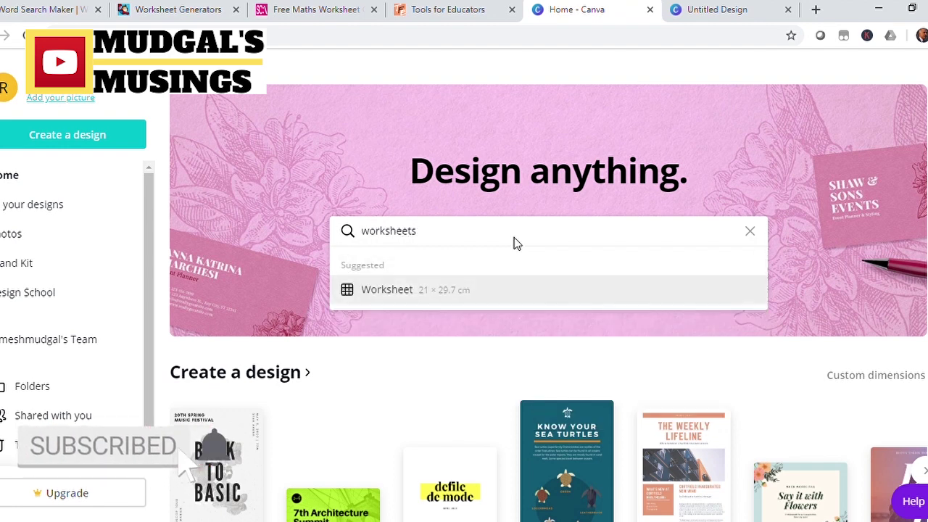
pyautogui.press('Return')
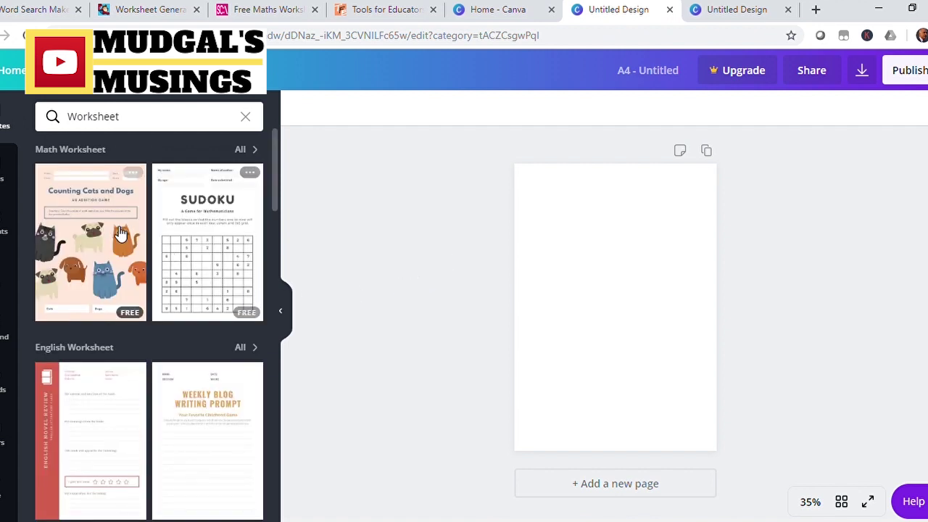
pyautogui.scroll(-2, 120, 232)
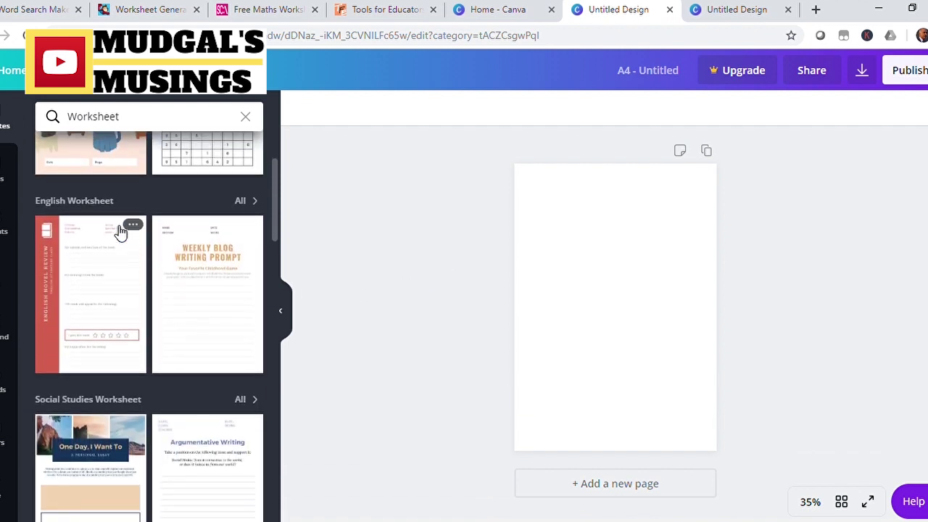
pyautogui.scroll(-4, 124, 231)
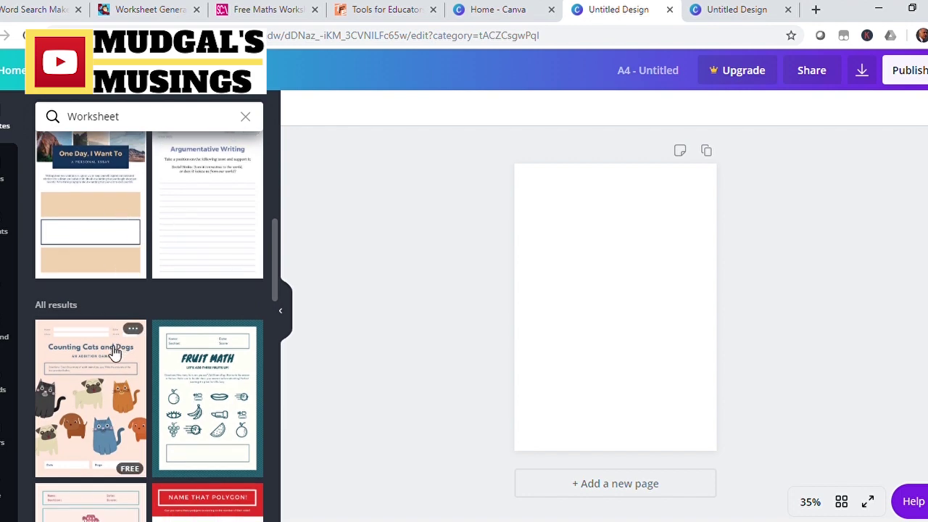
pyautogui.click(210, 380)
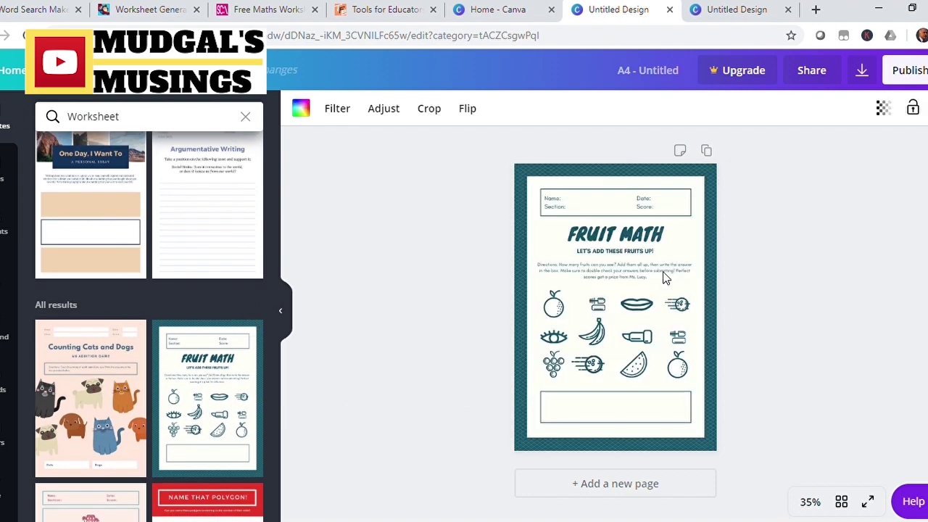